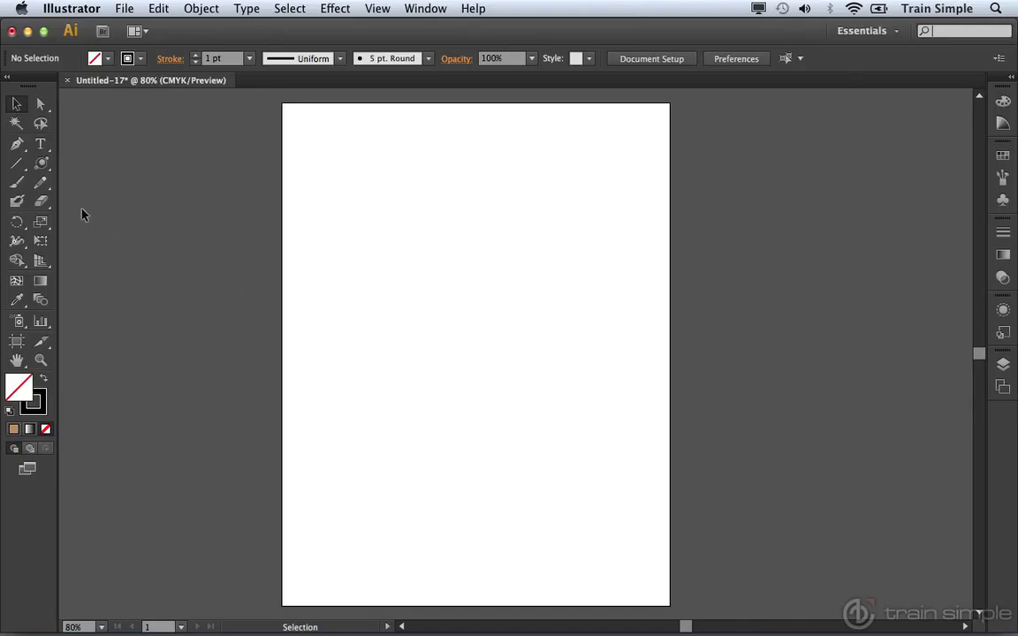
left_click(17, 165)
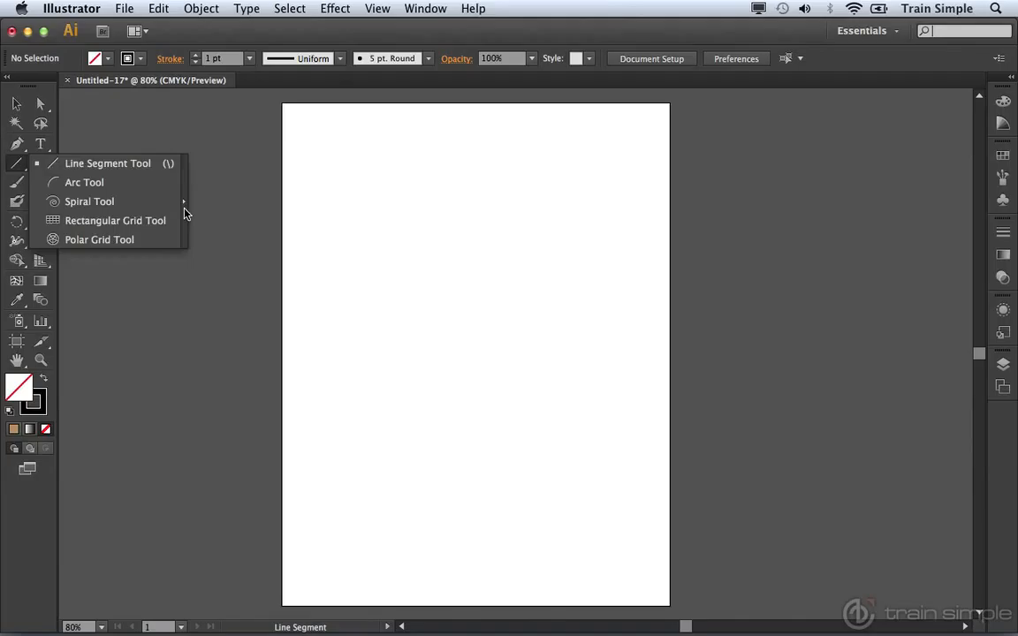
left_click(185, 209)
left_click_drag(93, 175, 218, 148)
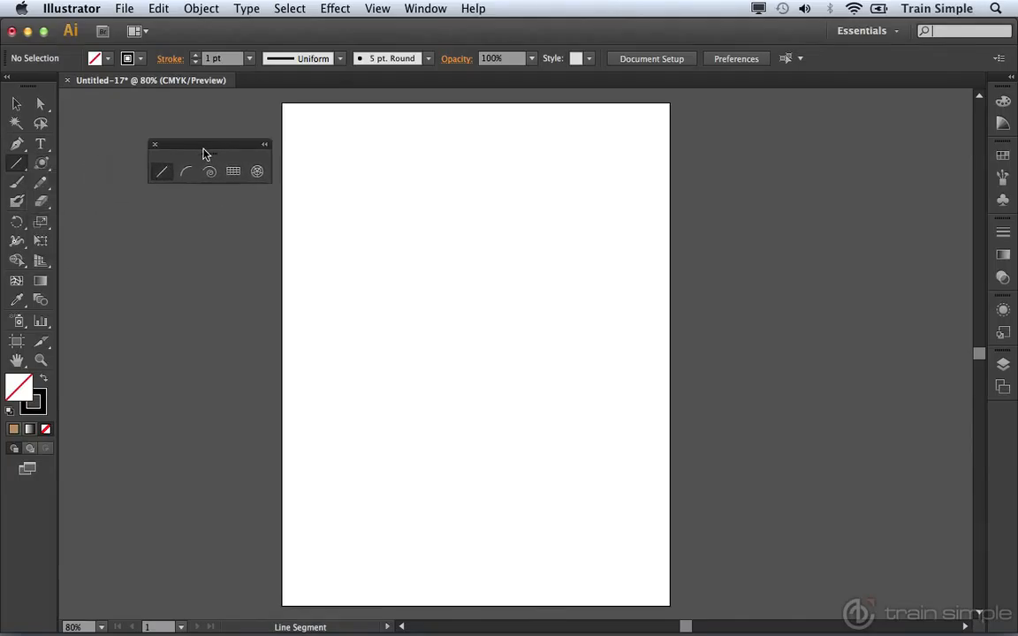
left_click(154, 145)
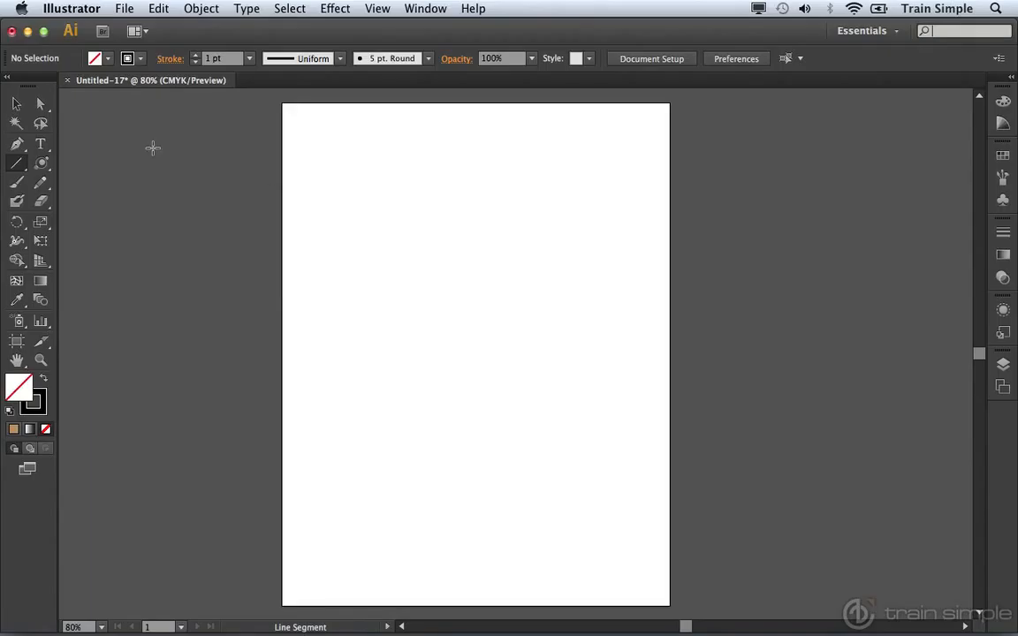
Tear off the Line Segment tool group as a floating toolbar and place it beside the artboard.
left_click(22, 167)
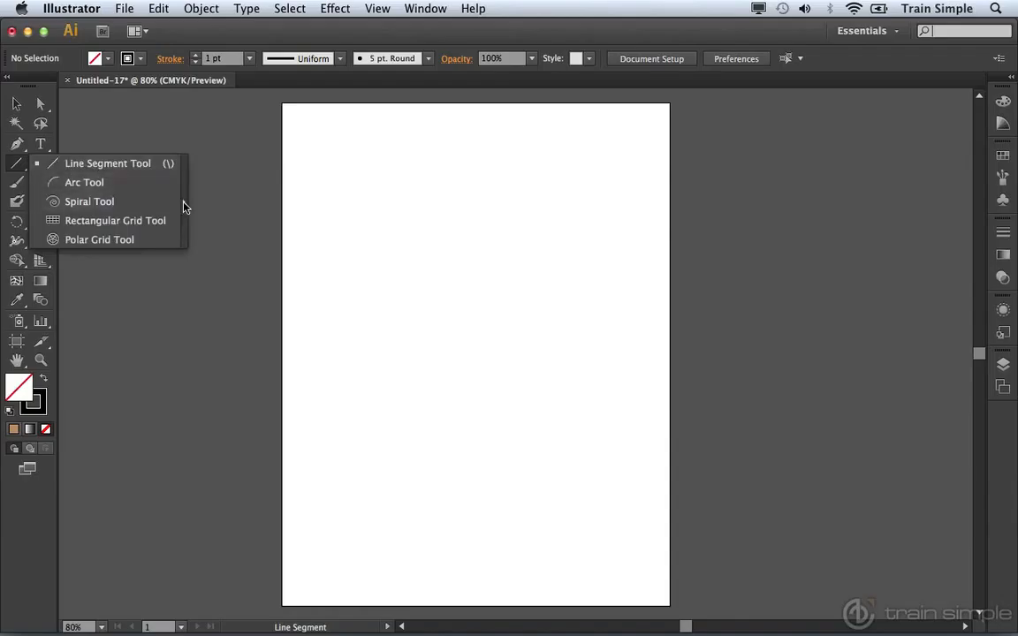
left_click(185, 207)
left_click_drag(95, 176, 205, 135)
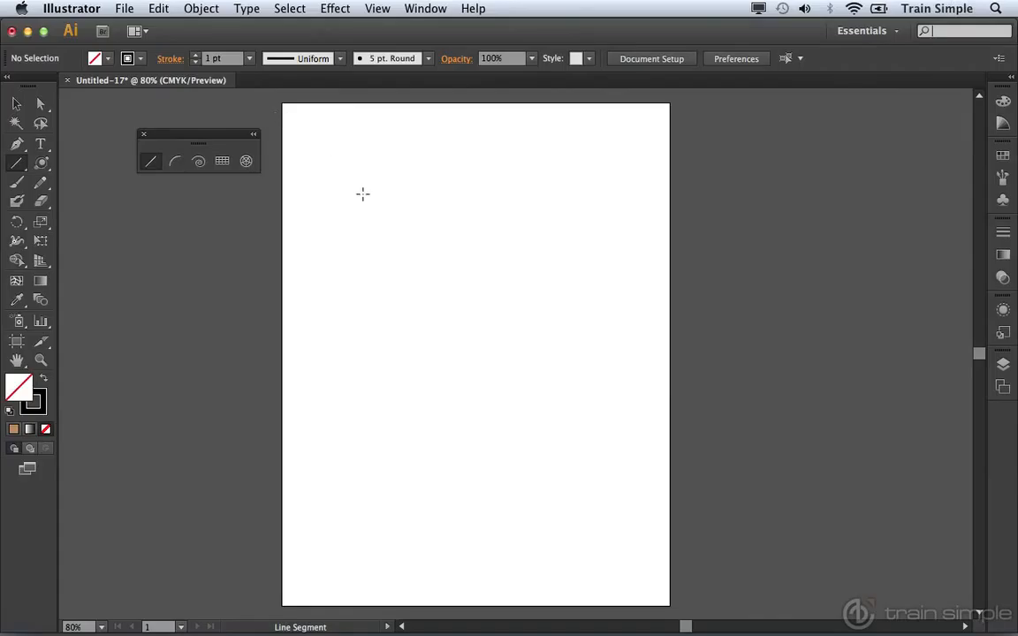
Draw a line segment about 202 pt long at about 348° in the artboard's upper half, and view the Line Segment options.
left_click_drag(364, 196, 548, 286)
left_click(433, 406)
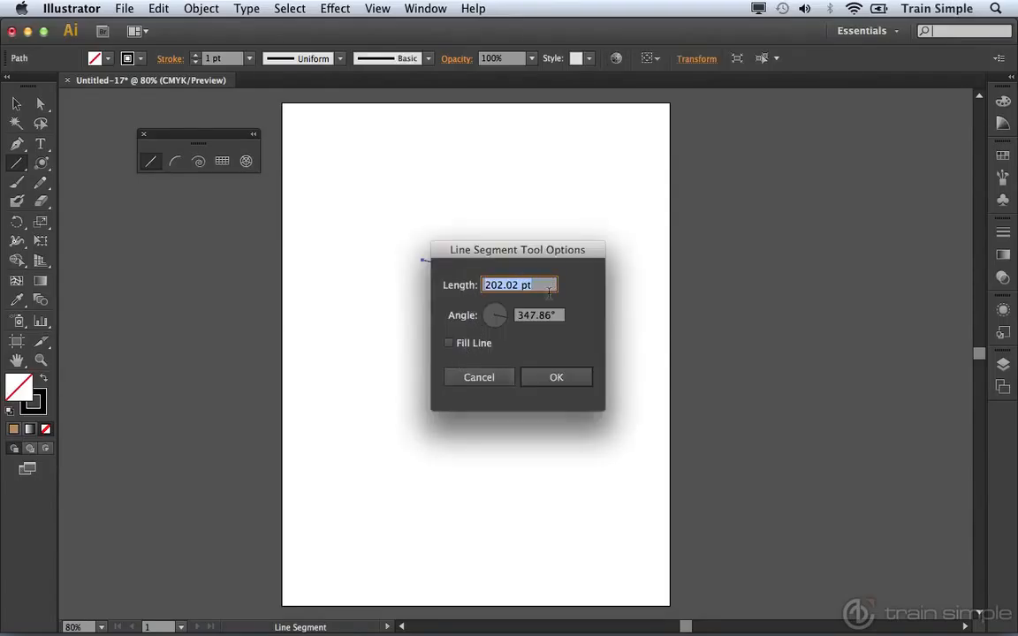
left_click(448, 343)
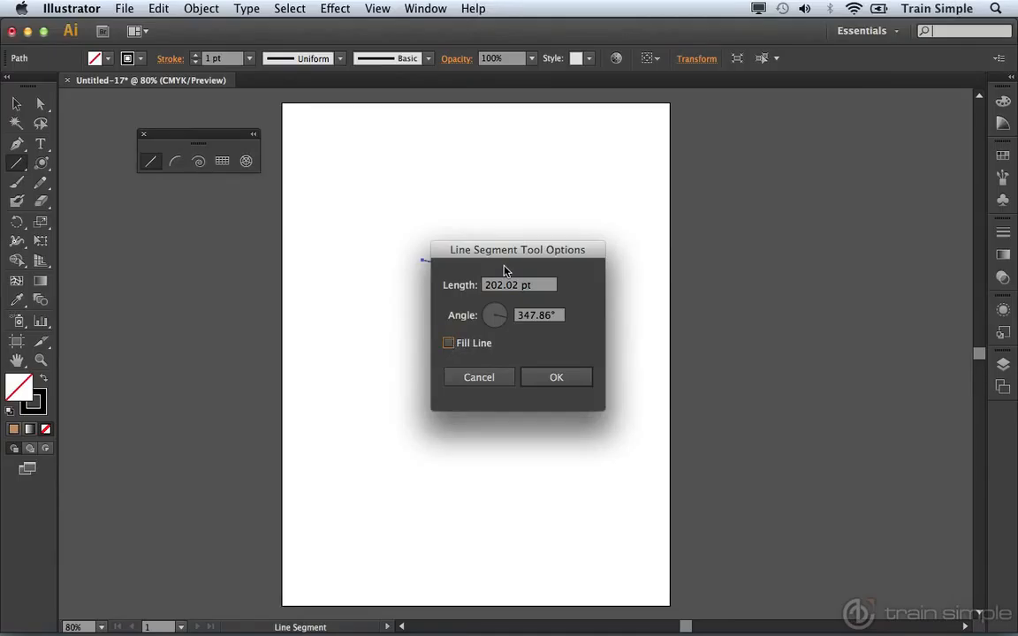
left_click(485, 378)
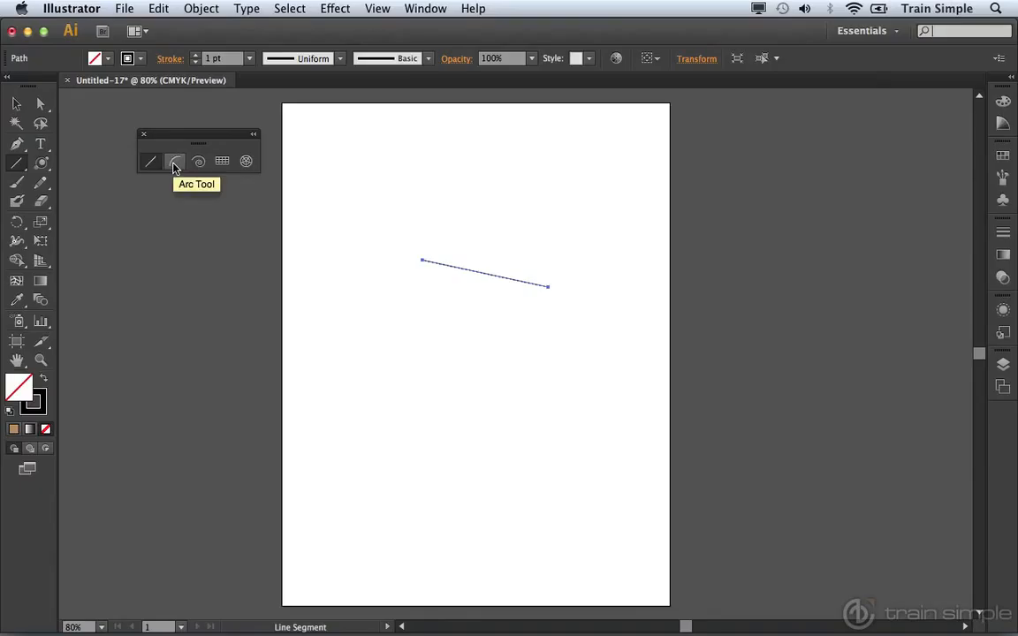
Draw an arc about 241 pt wide and 155 pt high below the line and flip its curve to bulge upward.
left_click(175, 162)
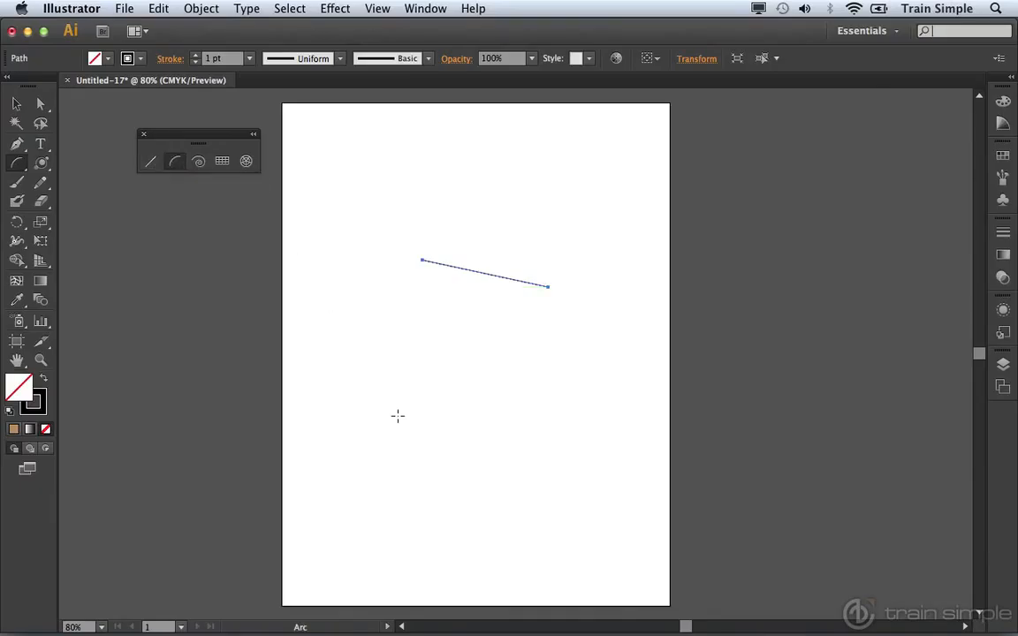
left_click_drag(395, 402, 562, 495)
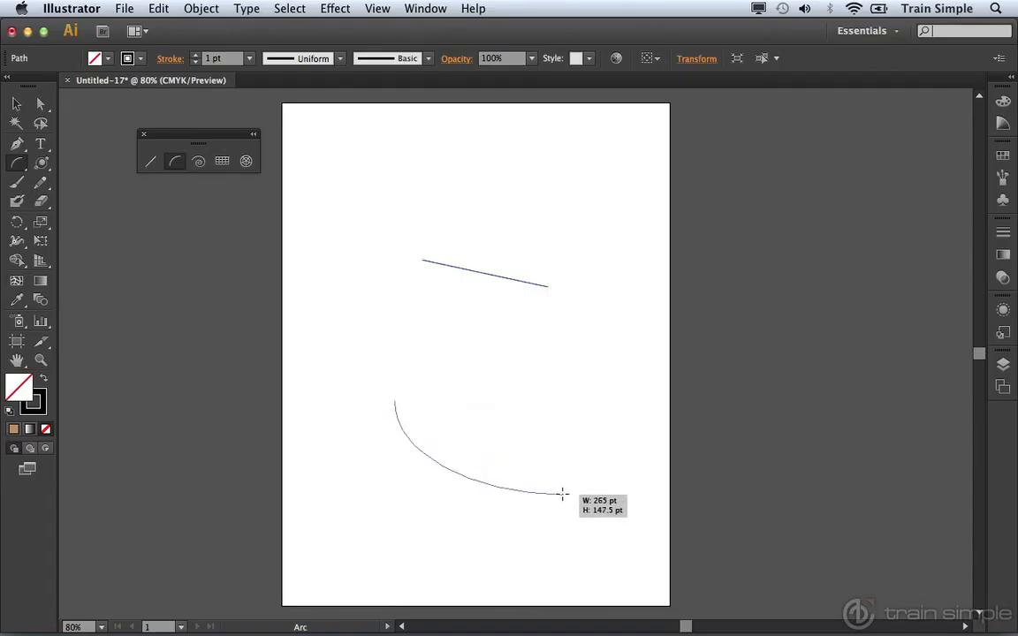
left_click_drag(562, 495, 549, 499)
key("f")
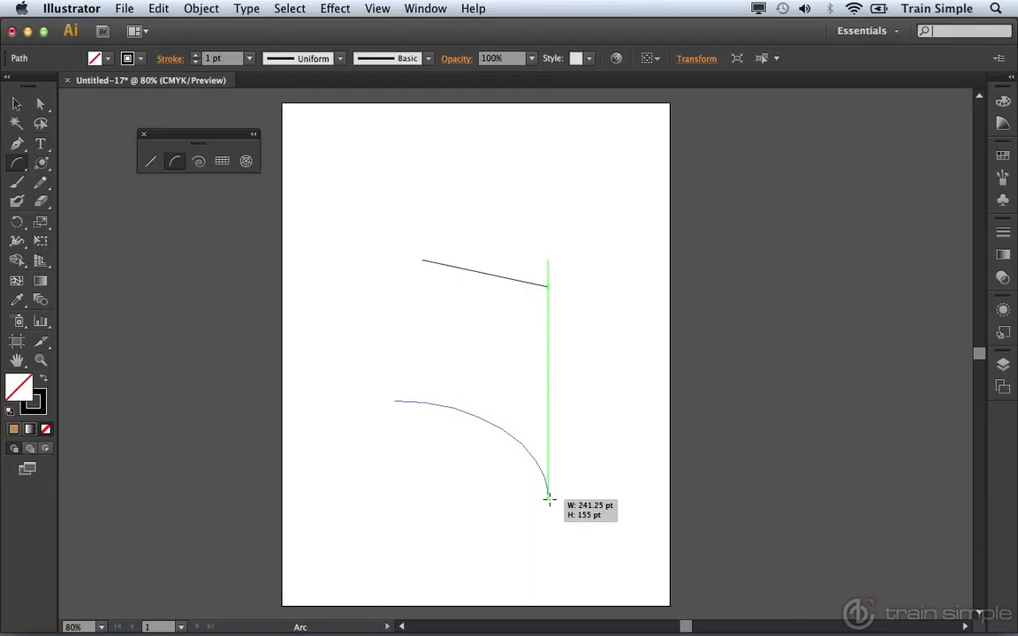
Vary the slope of the arc being drawn, and finish it with a tighter bend.
key("Up")
key("Up")
key("Up")
key("Up")
key("Up")
key("Up")
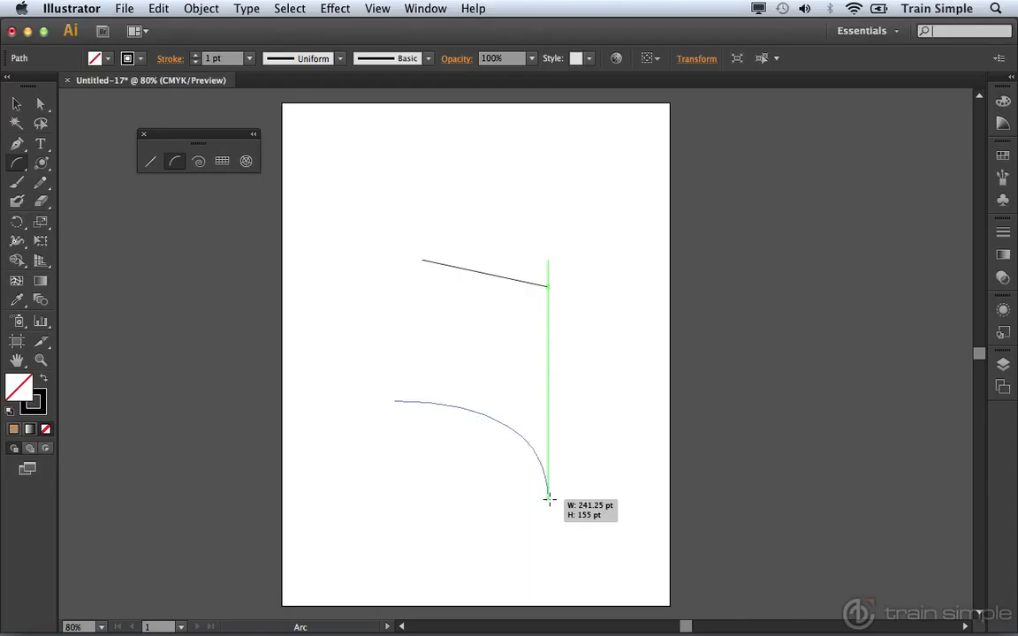
key("Down")
key("Down")
key("Down")
key("Down")
key("Down")
key("Down")
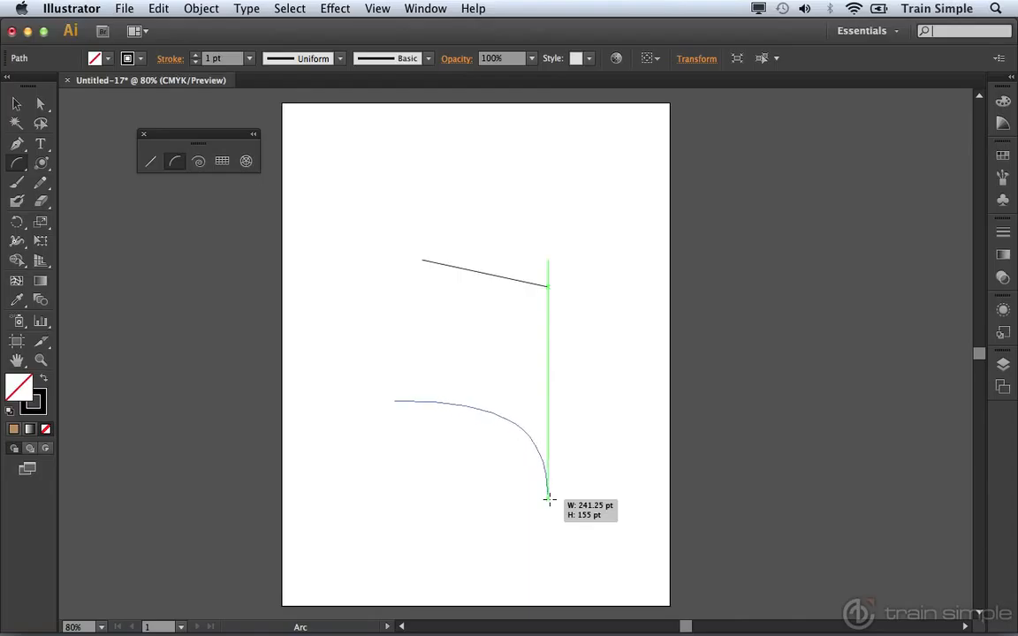
key("Up")
key("Up")
key("Up")
key("Up")
key("Up")
key("Up")
left_click_drag(547, 500, 548, 500)
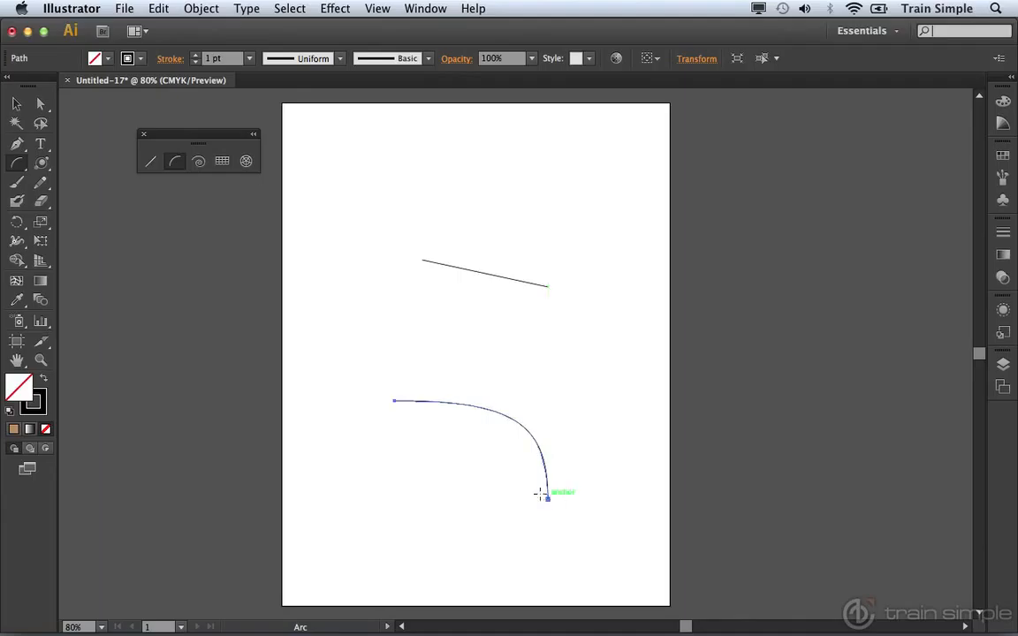
Delete both the line segment and the arc from the artboard.
left_click(16, 104)
left_click_drag(389, 234, 595, 519)
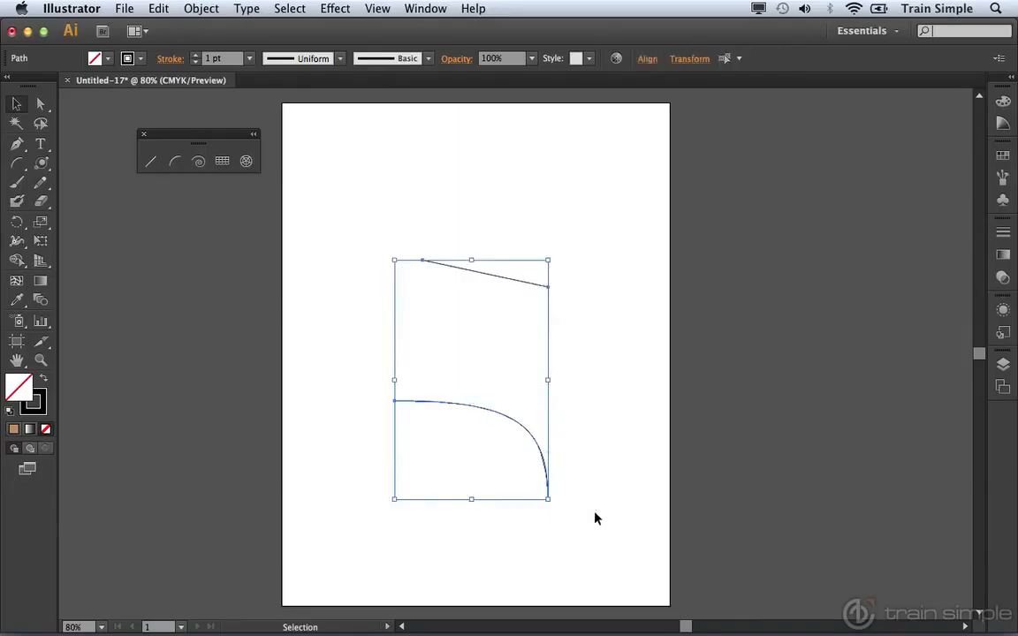
key("Delete")
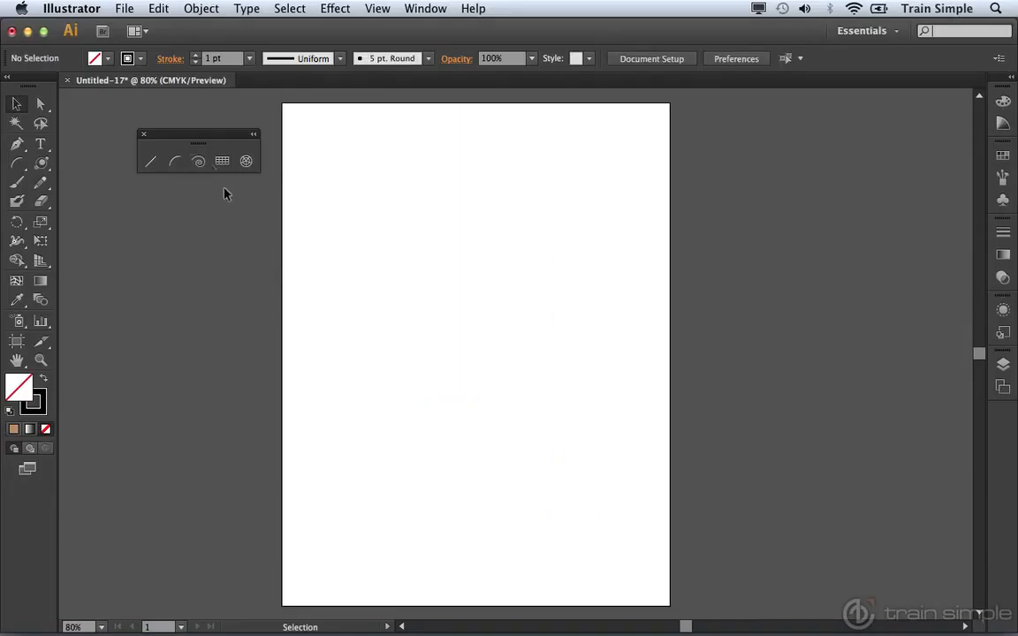
Draw a spiral about 204 pt wide and 215 pt high in the artboard's upper half, adding segments and reducing them to six.
left_click(201, 163)
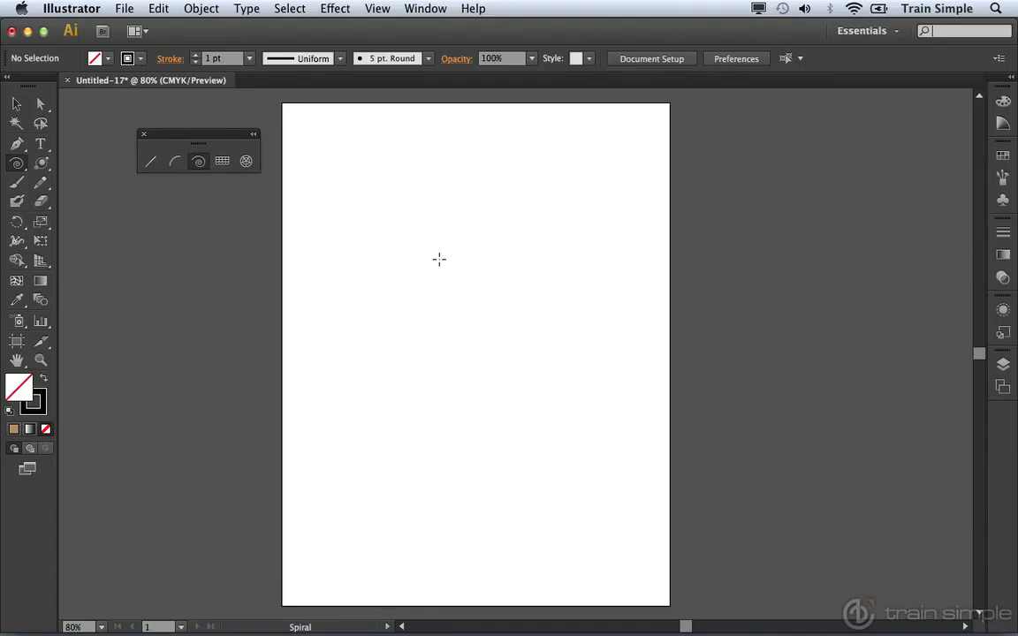
left_click_drag(447, 259, 499, 325)
key("Up")
key("Up")
key("Up")
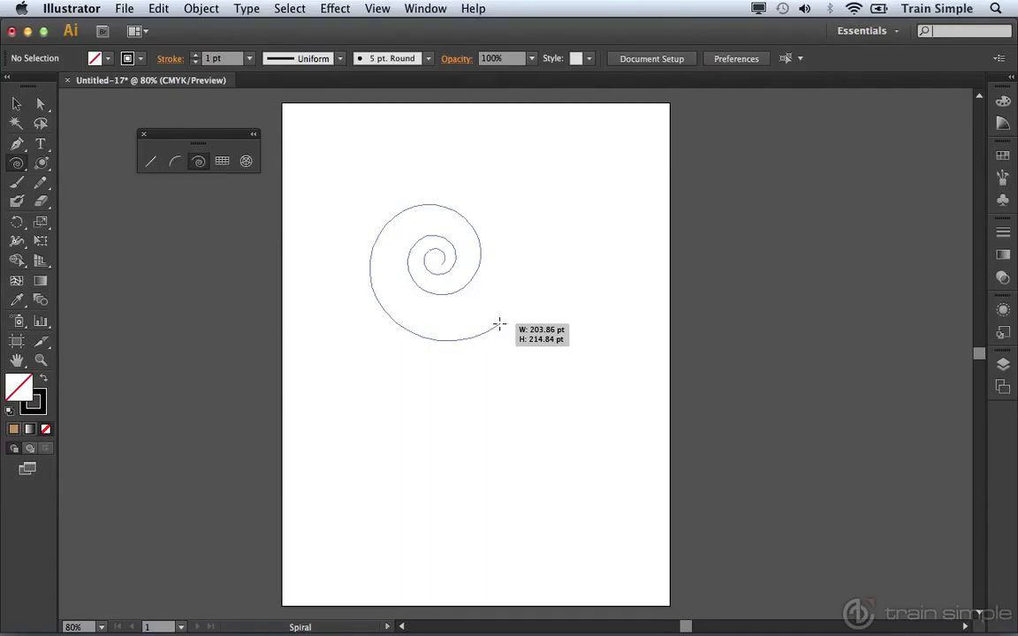
key("Down")
key("Down")
key("Down")
key("Down")
left_click_drag(499, 325, 499, 325)
left_click_drag(499, 325, 500, 324)
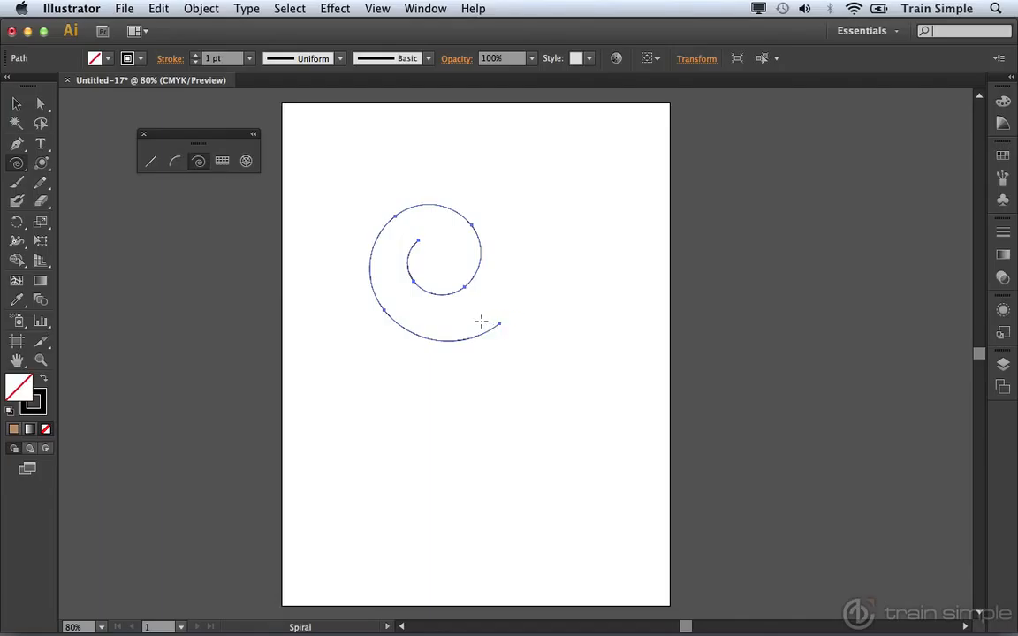
Delete the spiral from the artboard.
left_click(18, 106)
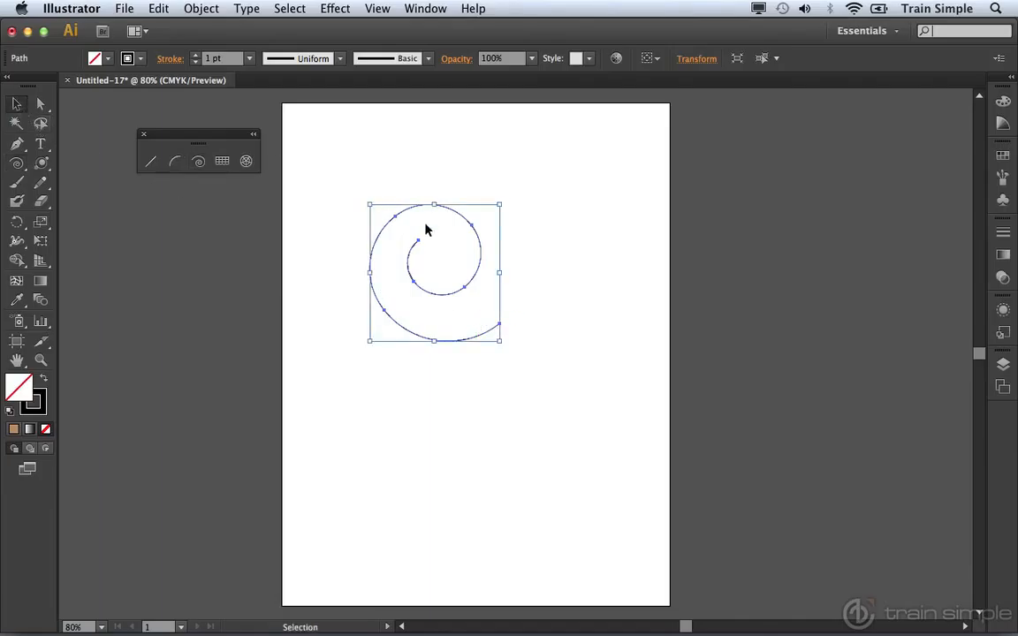
key("Delete")
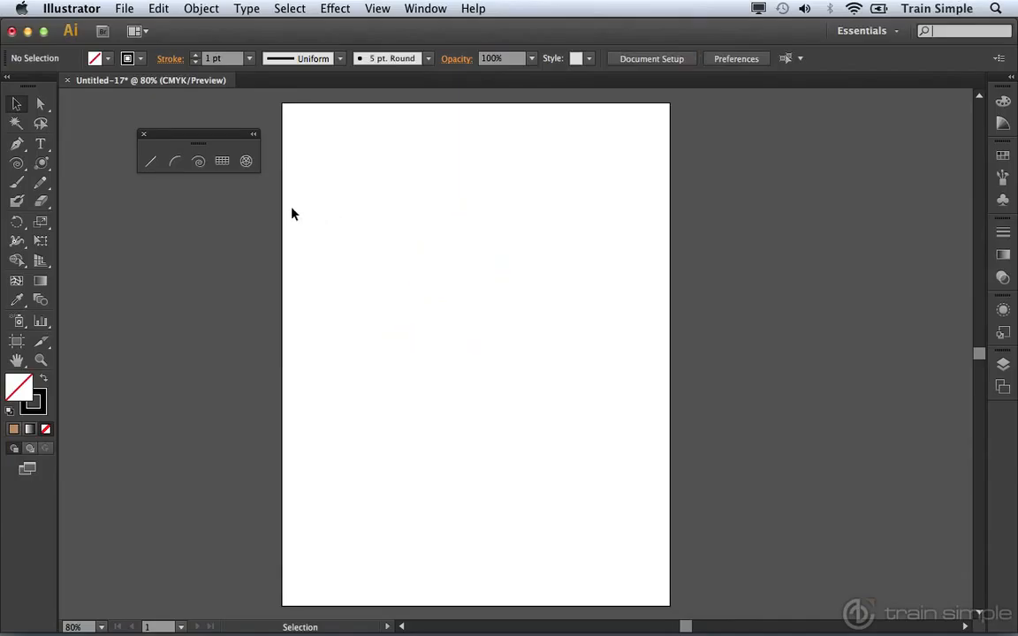
Draw a rectangular grid about 295 pt wide and 164 pt high, varying its rows and ending with six.
left_click(221, 165)
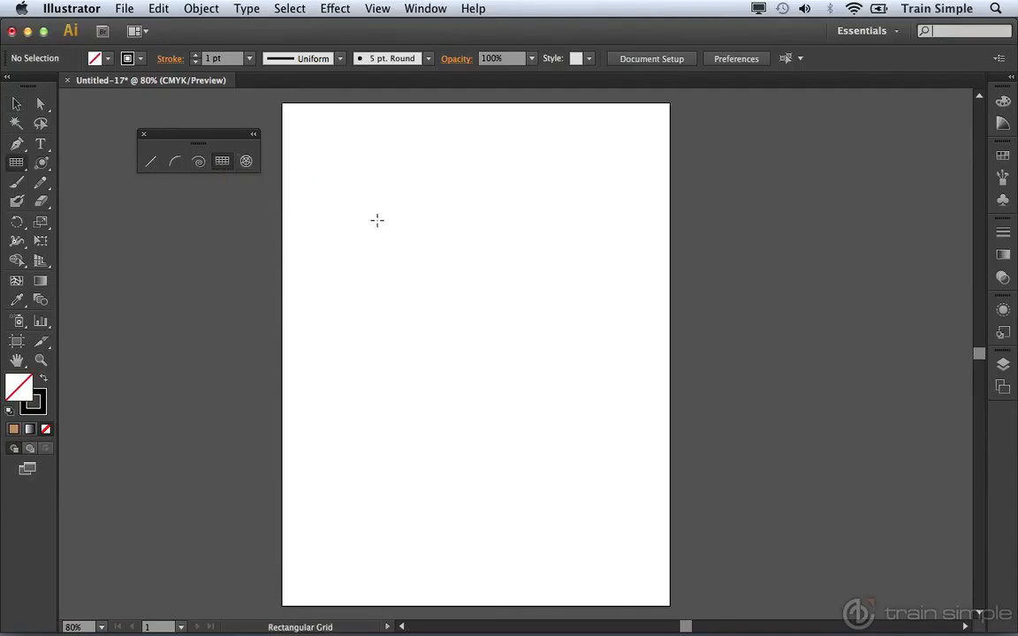
left_click_drag(357, 218, 545, 322)
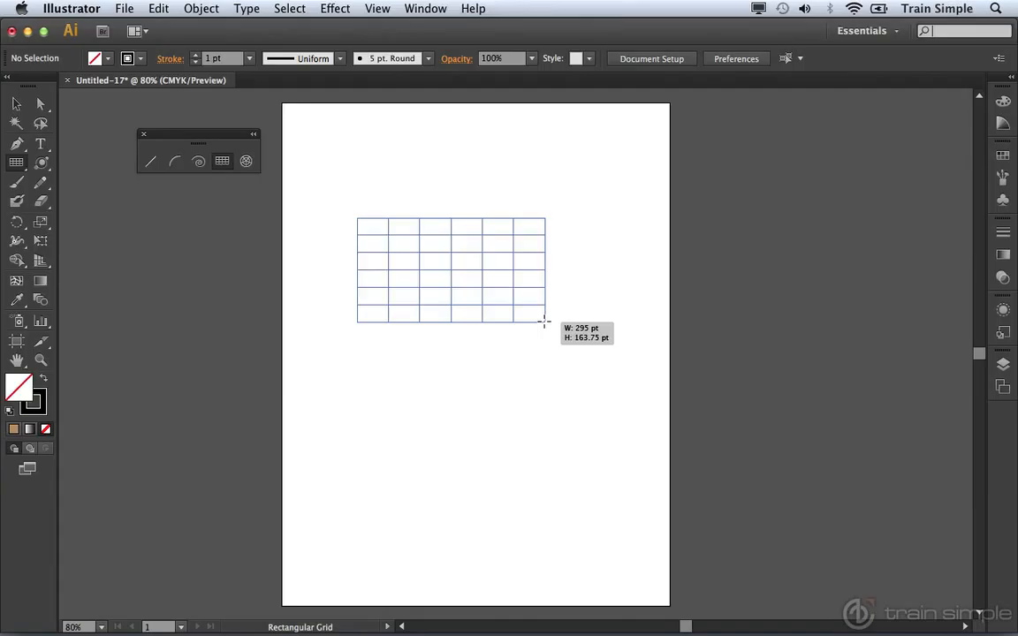
key("Up")
key("Up")
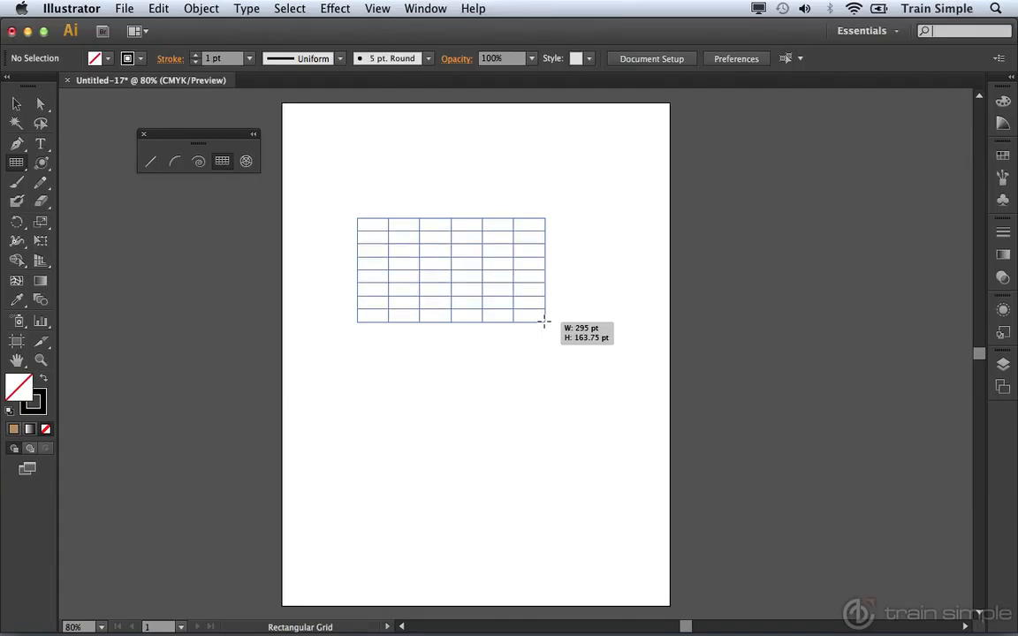
key("Down")
key("Down")
key("Down")
key("Down")
key("Up")
key("Up")
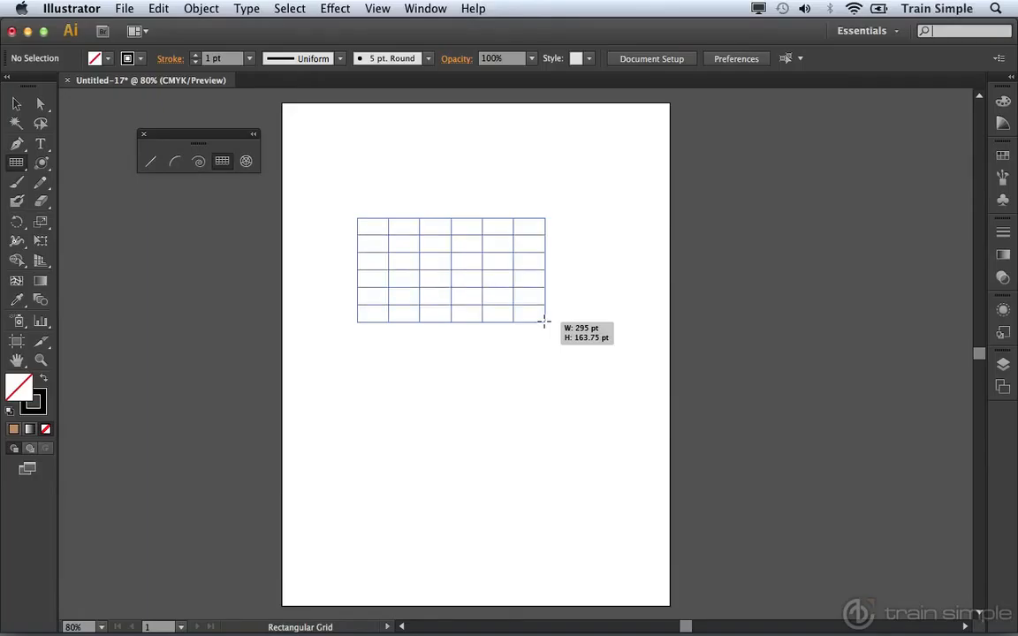
Add columns to the grid being drawn, and reduce them to five.
key("Right")
key("Right")
key("Right")
key("Right")
key("Right")
key("Left")
key("Left")
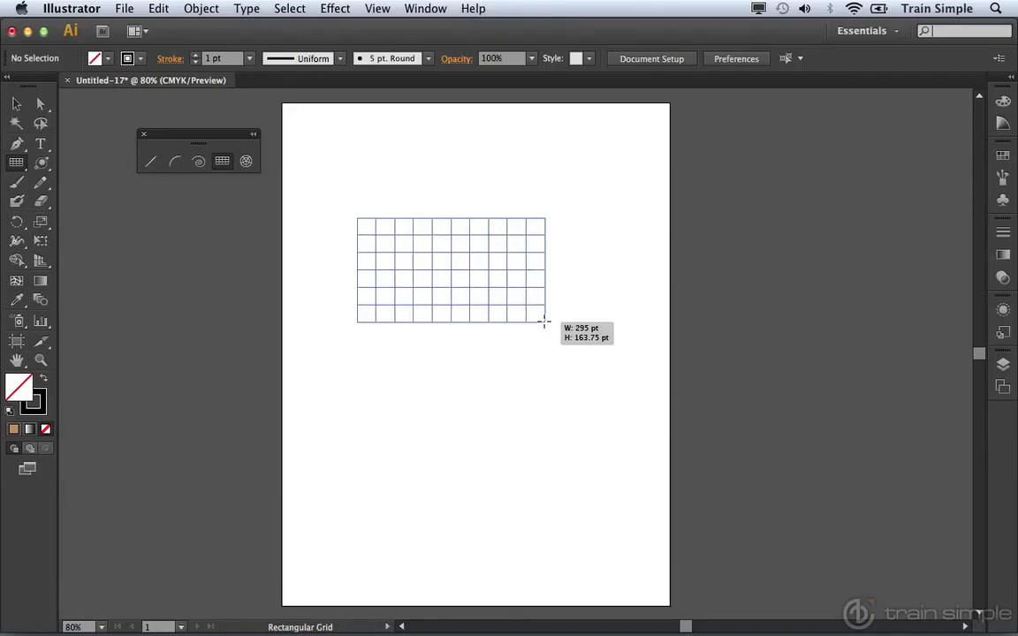
key("Left")
key("Left")
key("Left")
key("Left")
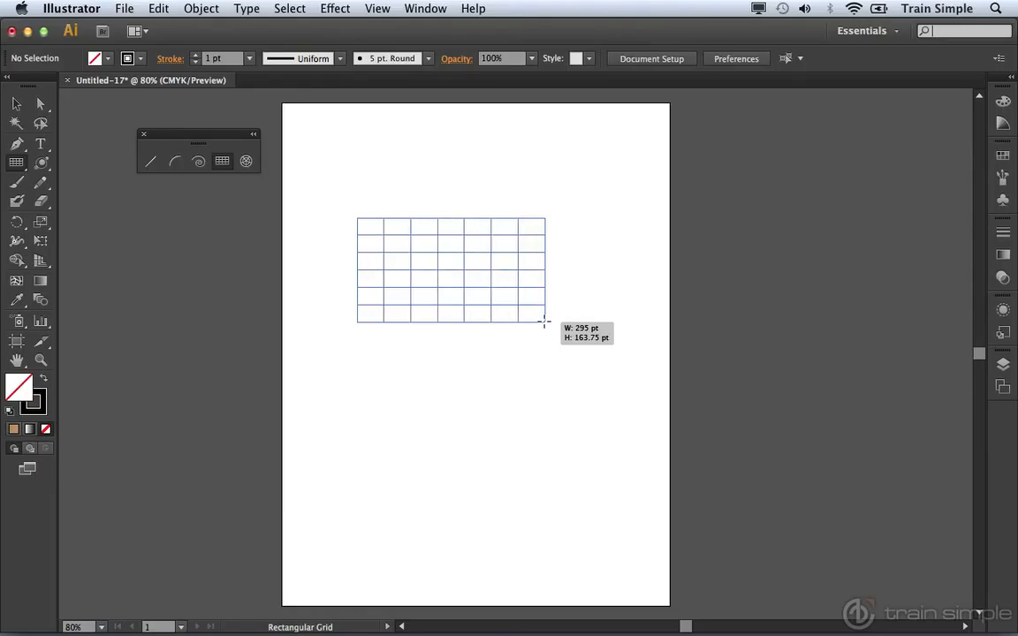
Enlarge the grid to about 356 by 276 pt and skew its rows so they get narrower toward the bottom.
left_click_drag(545, 321, 583, 388)
key("f")
key("f")
key("f")
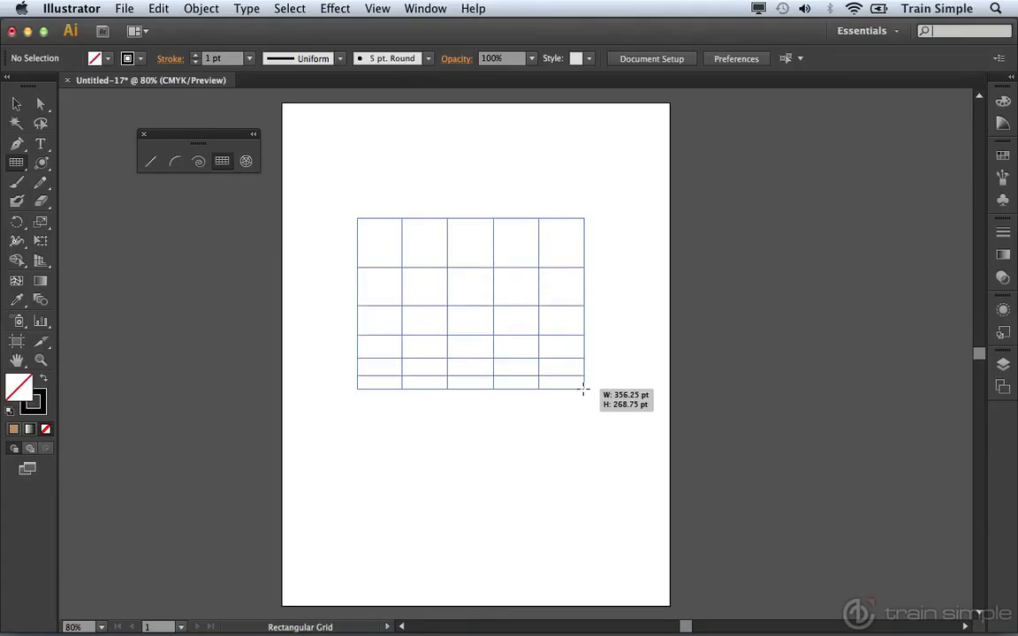
left_click_drag(583, 389, 583, 394)
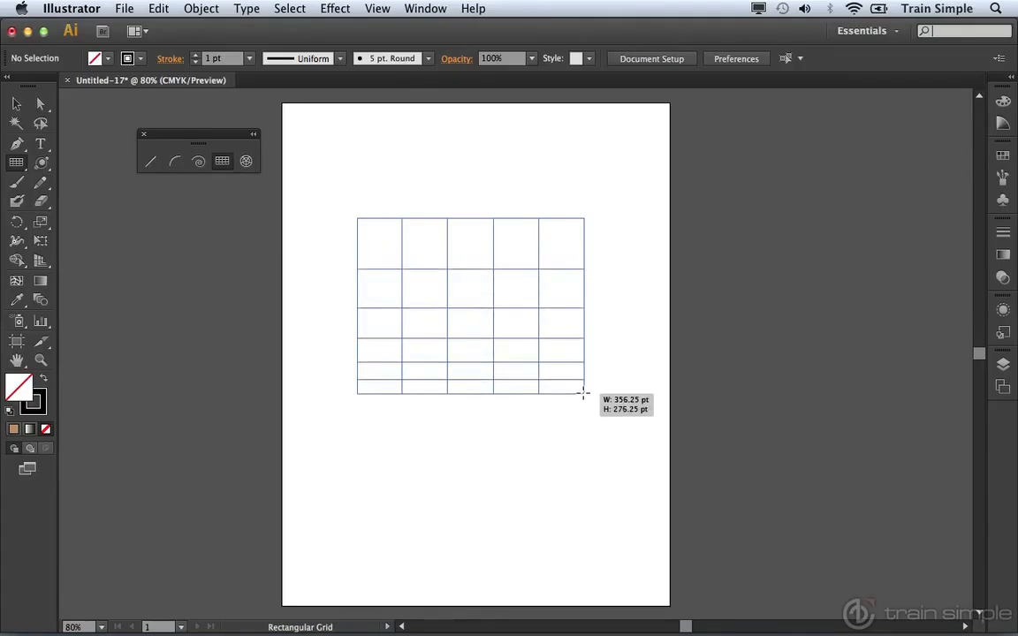
Skew the grid's columns so they get narrower toward the right.
key("c")
key("c")
key("c")
key("c")
key("c")
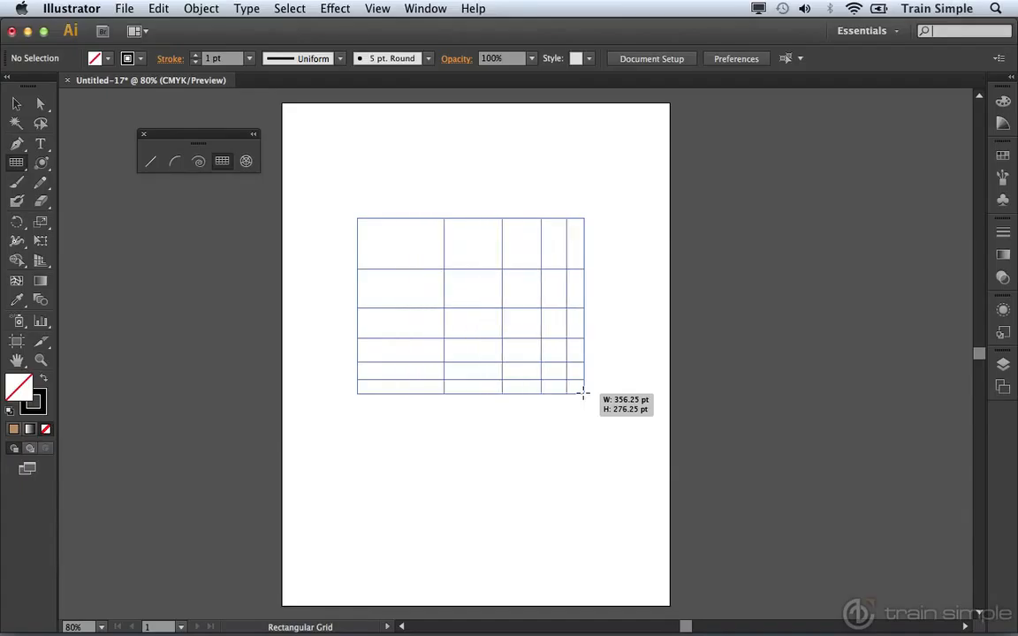
Reverse the row skew so the grid's rows get narrower toward the top.
key("f")
key("f")
key("f")
key("f")
key("f")
key("f")
key("f")
key("f")
key("f")
key("f")
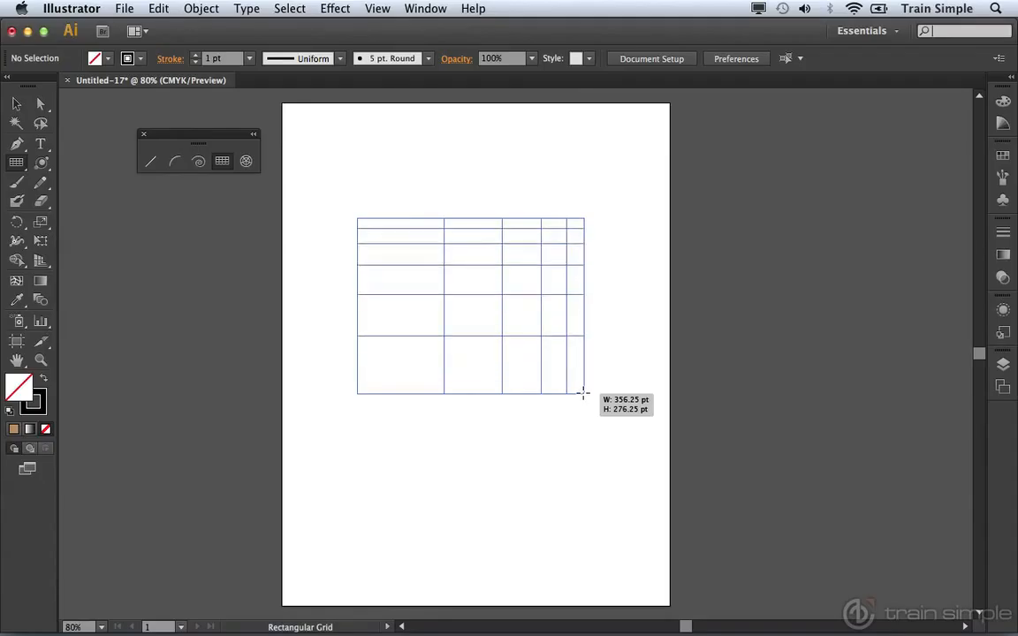
Reverse the column skew so columns get narrower toward the left, and finish the grid at about 318 by 190 pt.
key("x")
key("x")
key("x")
key("x")
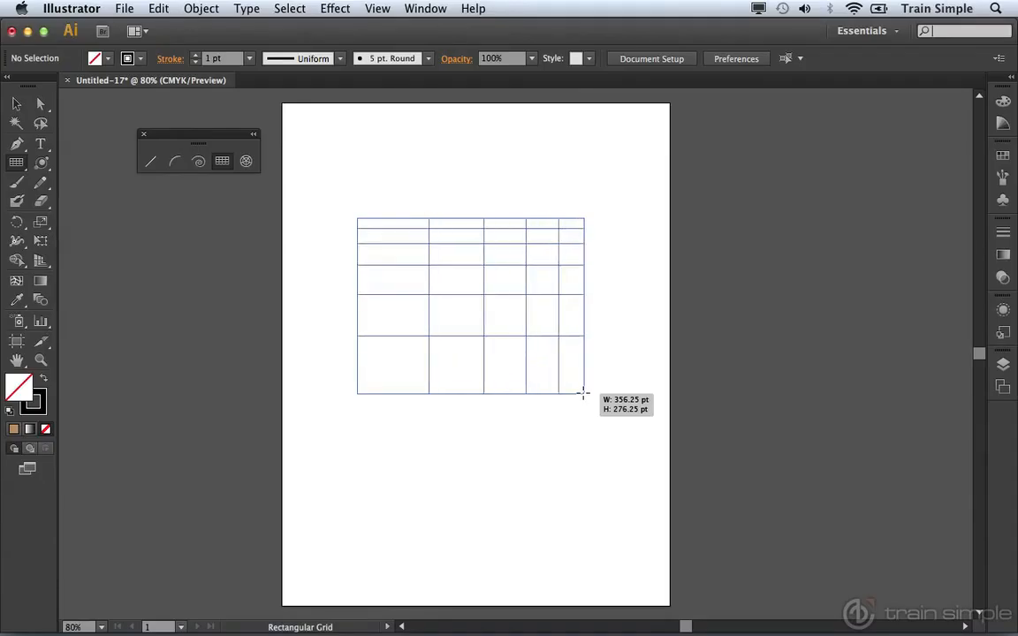
key("x")
key("x")
key("x")
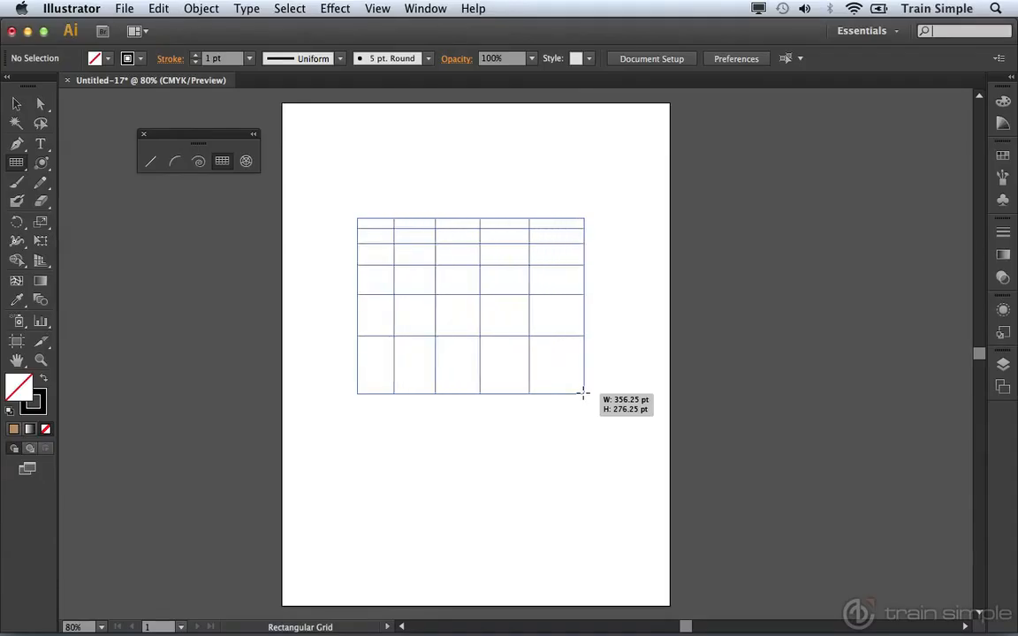
left_click_drag(583, 393, 559, 338)
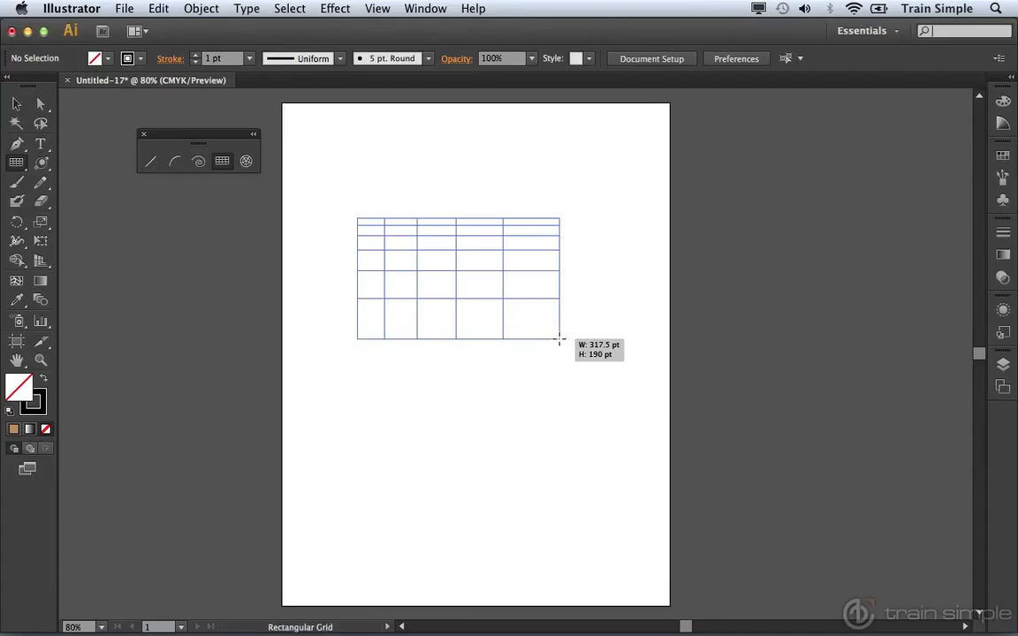
left_click_drag(560, 339, 559, 336)
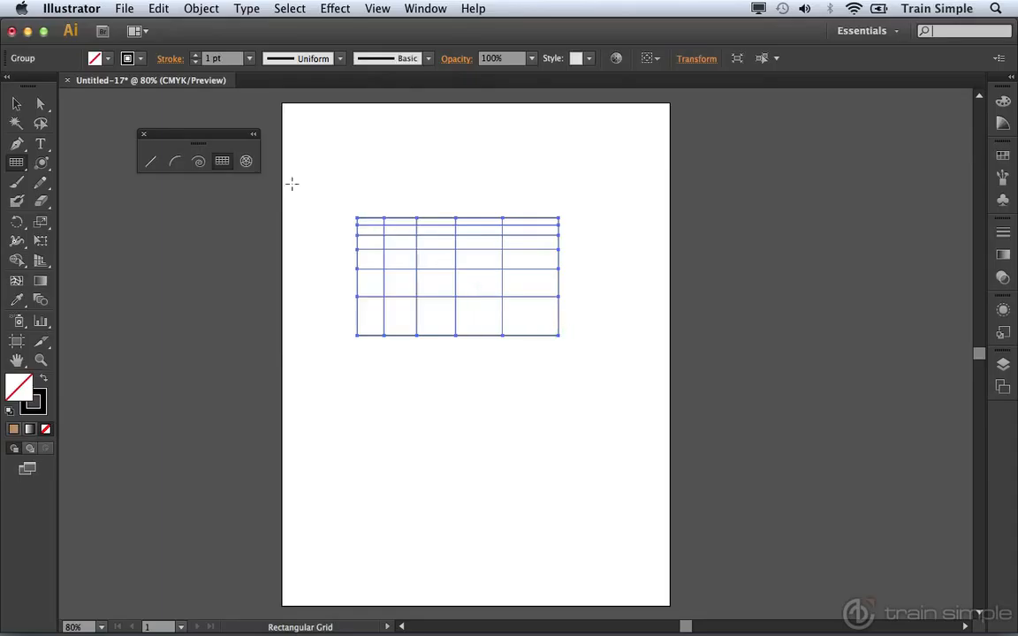
Draw a polar grid about 264 by 229 pt below the rectangular grid and increase it to eight concentric dividers.
left_click(246, 161)
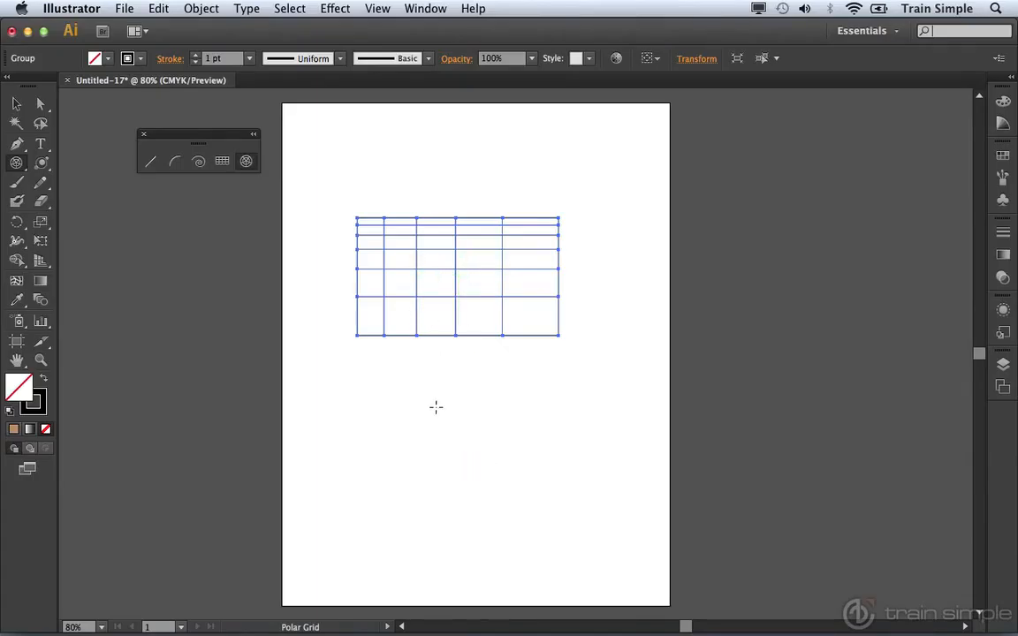
left_click_drag(433, 406, 600, 548)
key("Up")
key("Up")
key("Up")
key("Up")
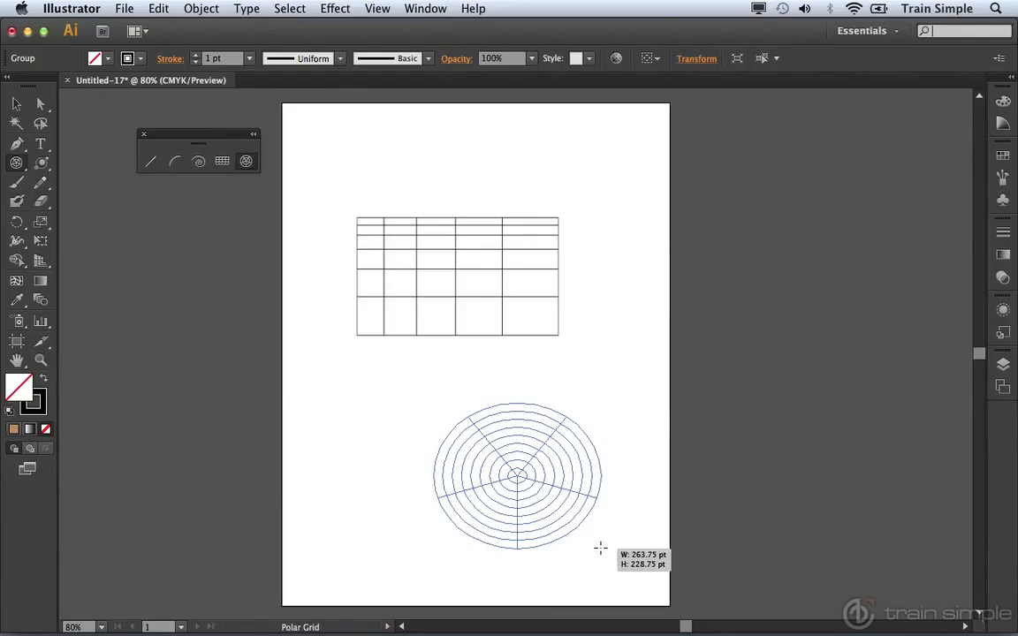
Reduce the polar grid's concentric dividers to four inside the outer ring.
key("Down")
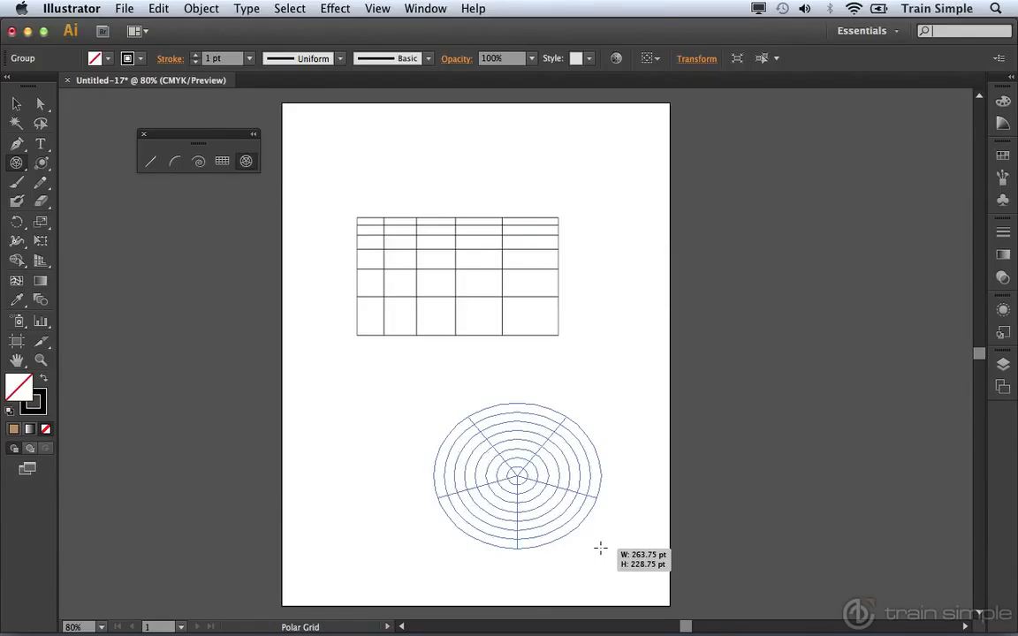
key("Down")
left_click_drag(600, 549, 600, 549)
key("Down")
key("Down")
key("Down")
key("Up")
Increase the polar grid's radial dividers to seven and bring them back down to five.
key("Right")
key("Right")
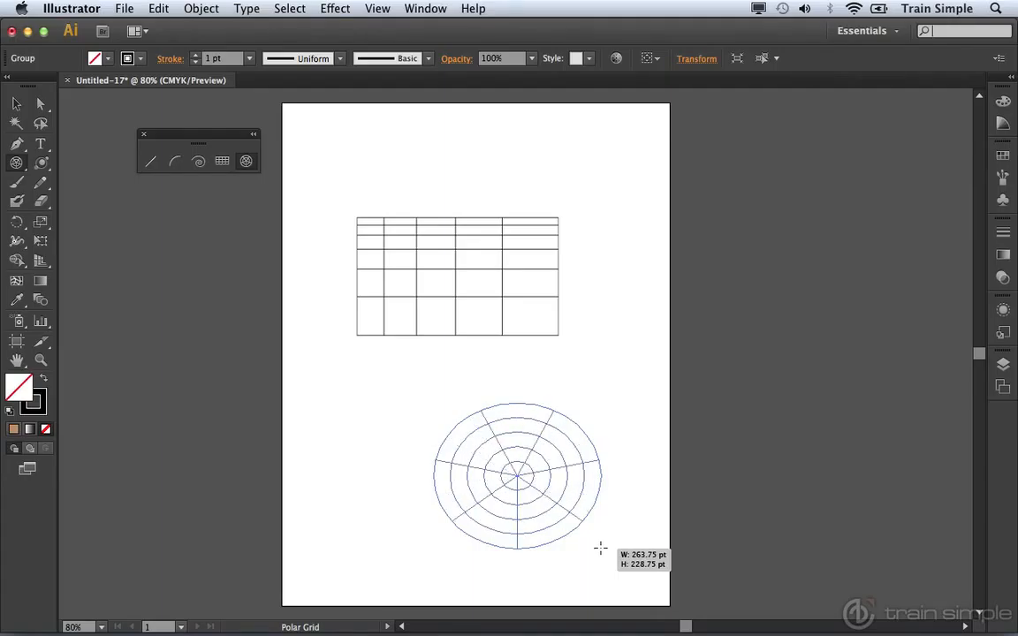
key("Left")
left_click_drag(600, 549, 600, 549)
key("Left")
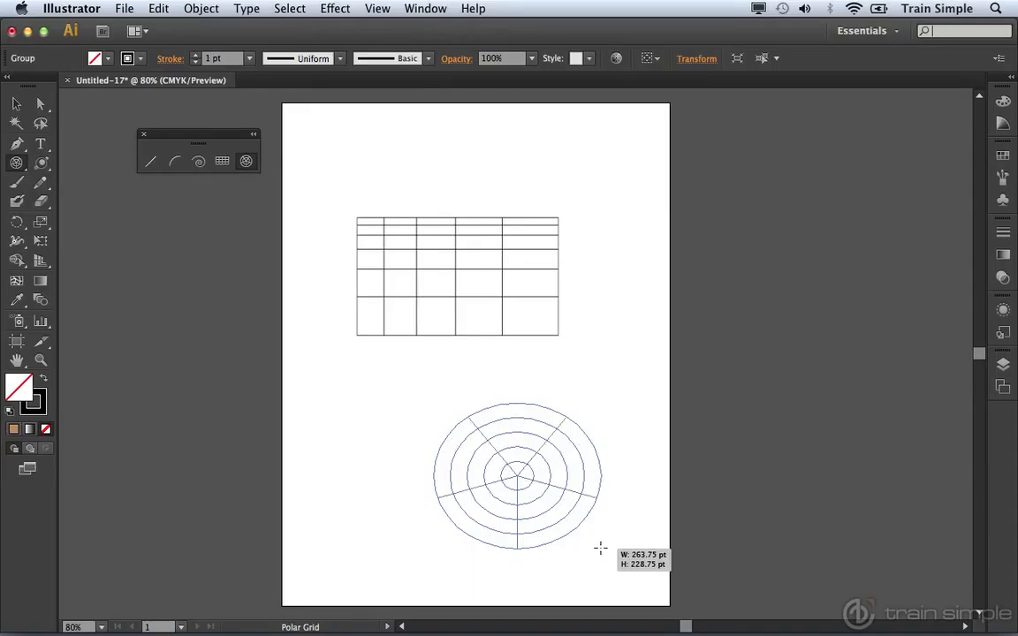
Skew the polar grid's radial dividers so sectors narrow counterclockwise, and skew its concentric dividers toward the outer edge.
key("f")
left_click_drag(600, 549, 600, 548)
key("f")
key("f")
key("c")
key("c")
key("c")
Reverse both skews so the sectors narrow clockwise and the rings get closer toward the centre, and finish the polar grid.
key("v")
key("v")
key("v")
key("v")
key("x")
key("x")
key("x")
key("x")
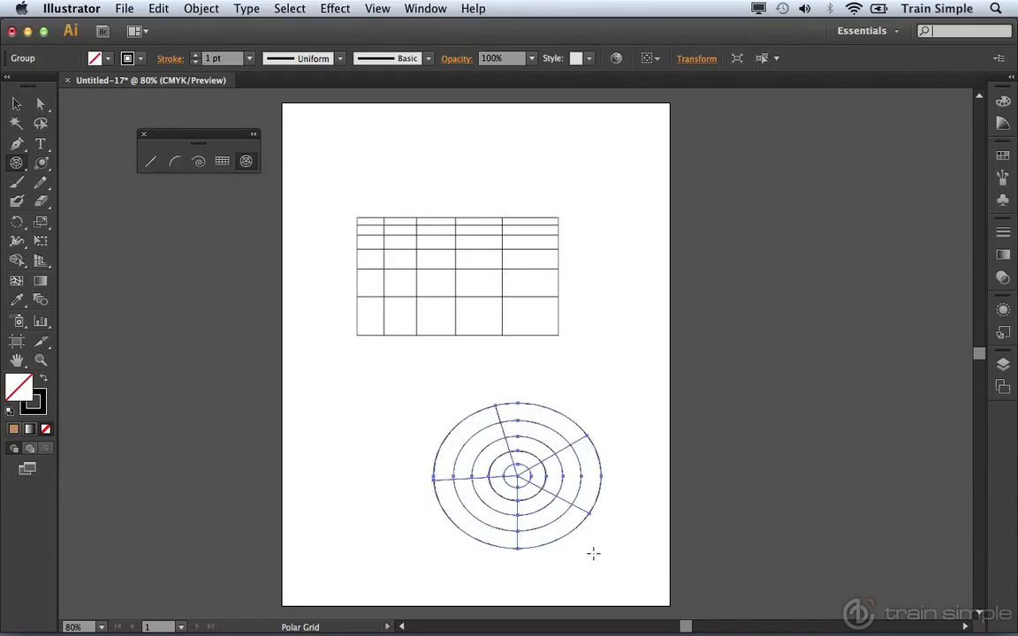